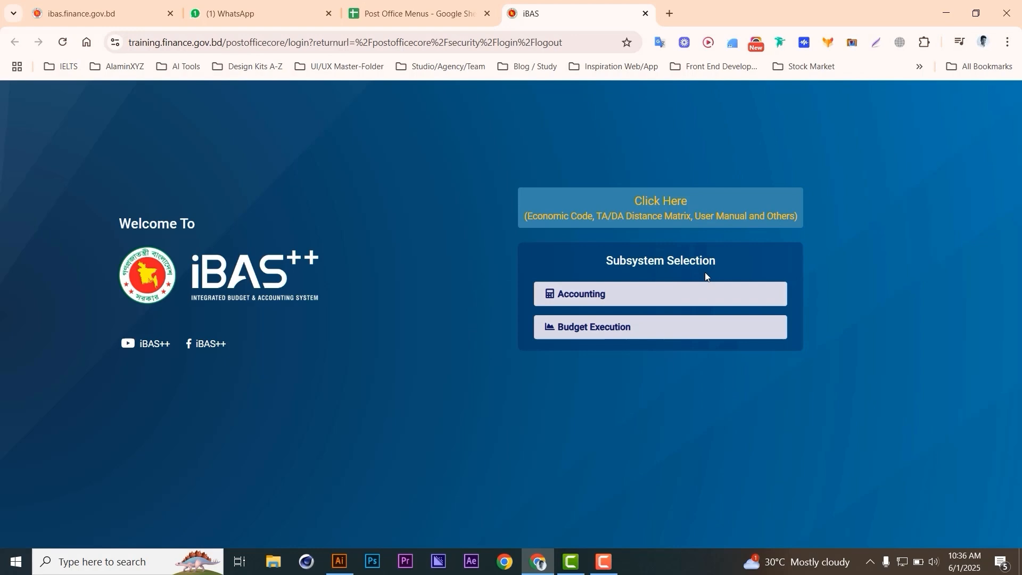
- Open LC Requisition Entry under Accounting > Postal Section > Supply of Funds > Letter of Credit
click(597, 299)
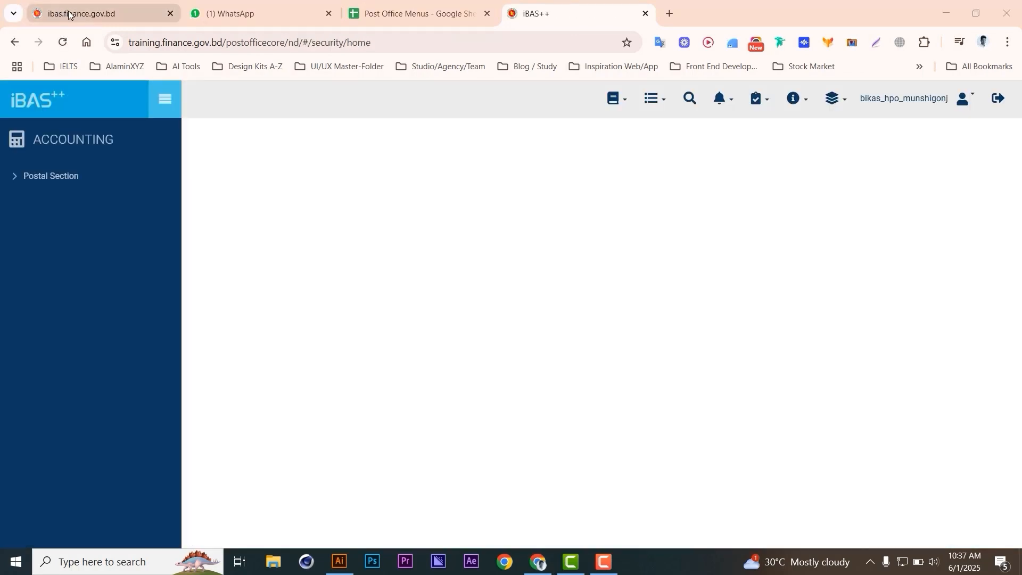
click(78, 178)
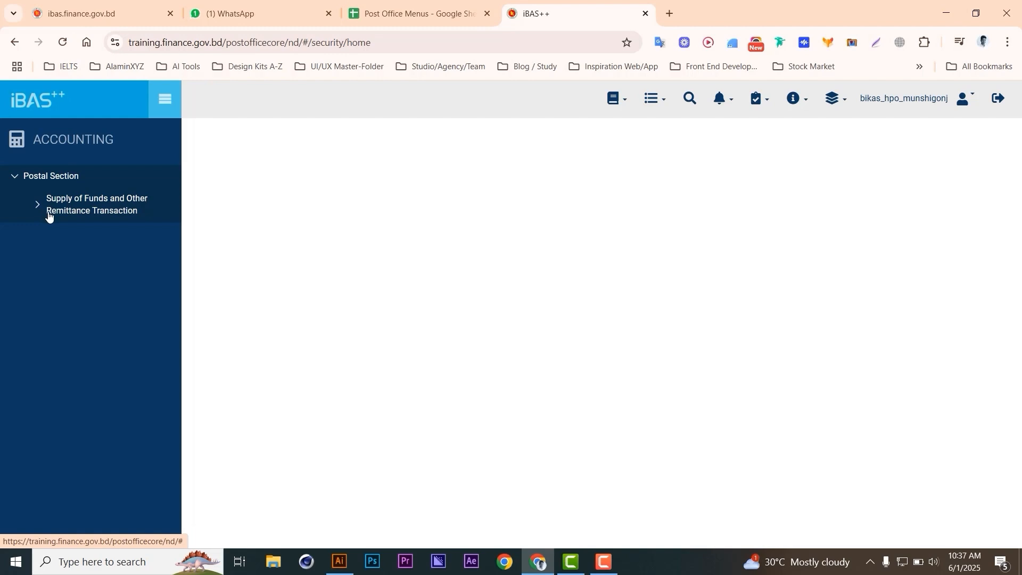
click(126, 208)
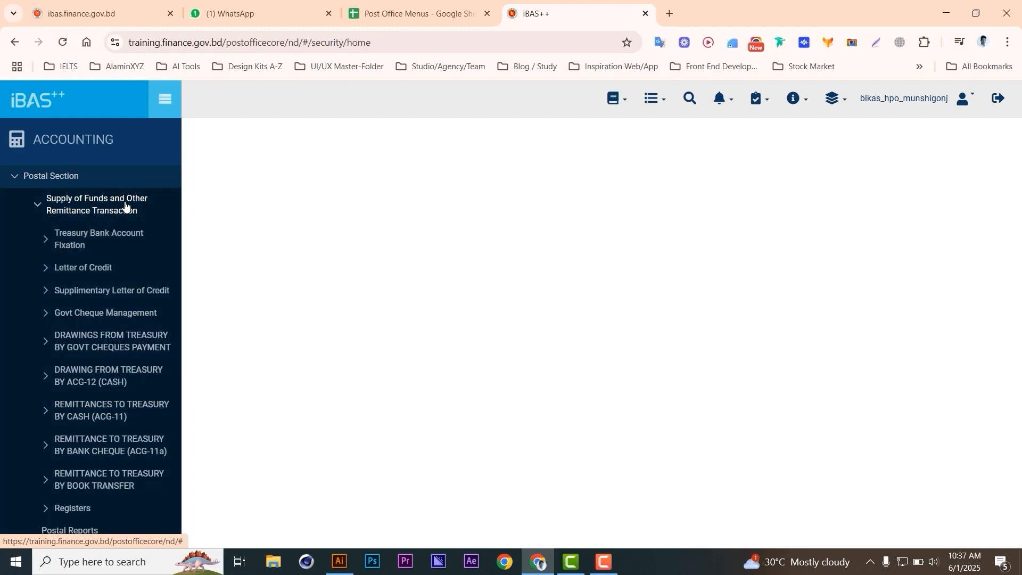
click(114, 269)
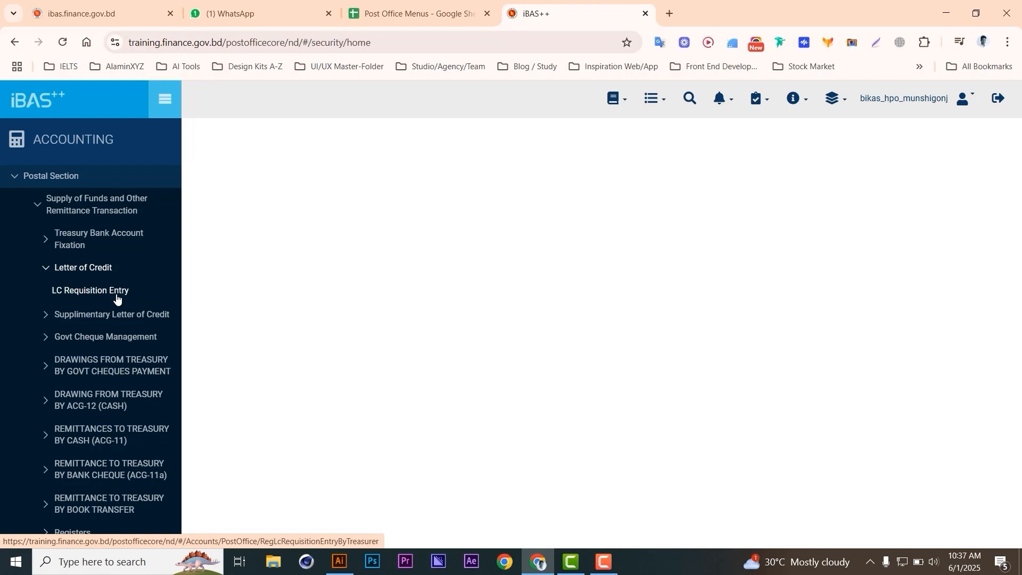
click(116, 297)
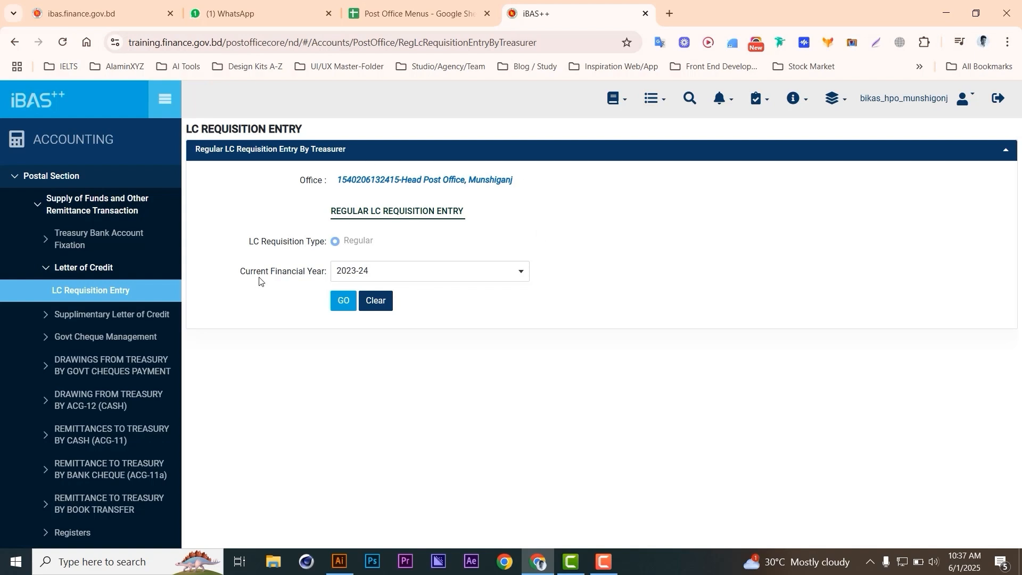
- Load the monthly LC requisition table for financial year 2023-24
click(403, 278)
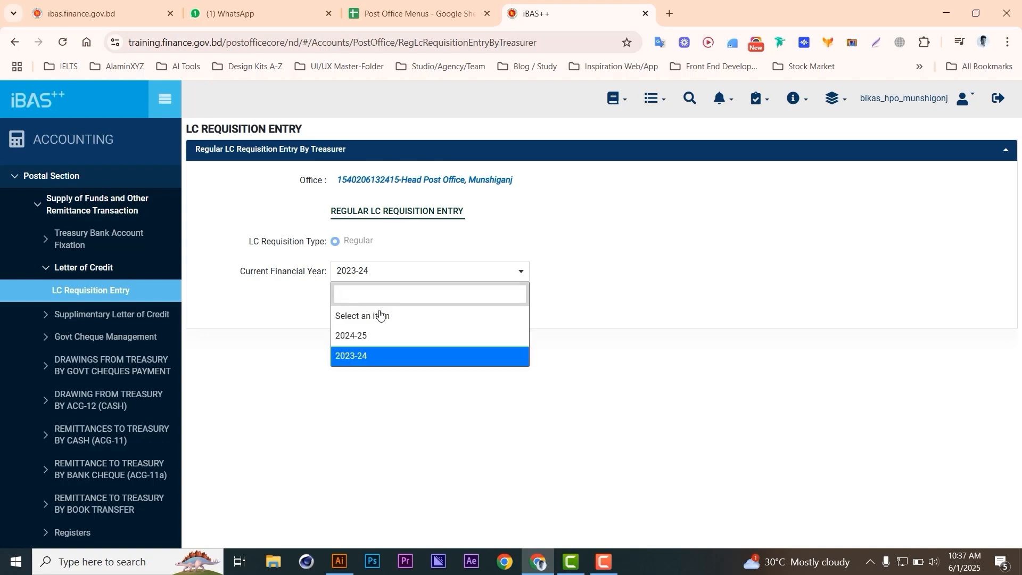
click(372, 356)
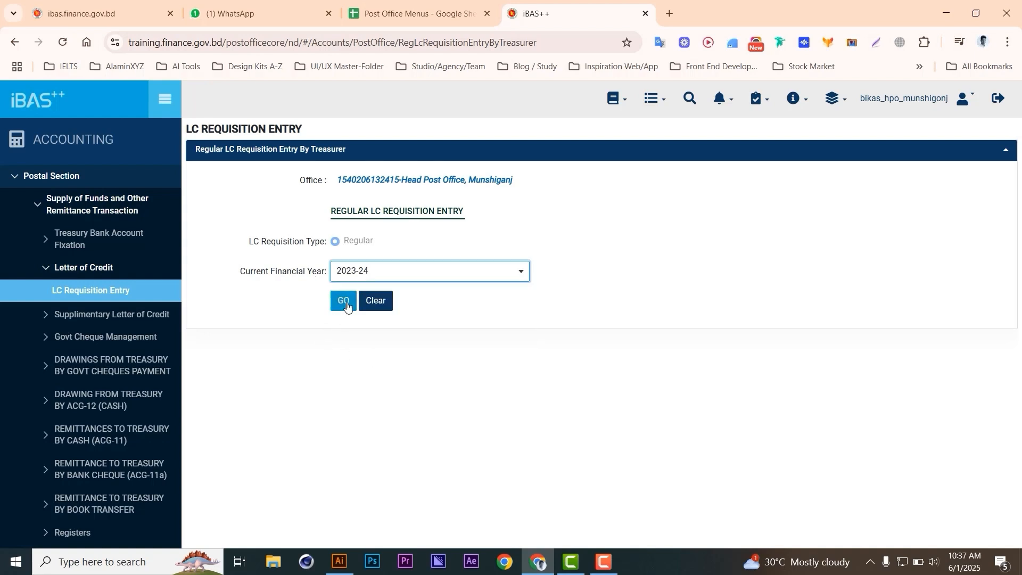
click(346, 306)
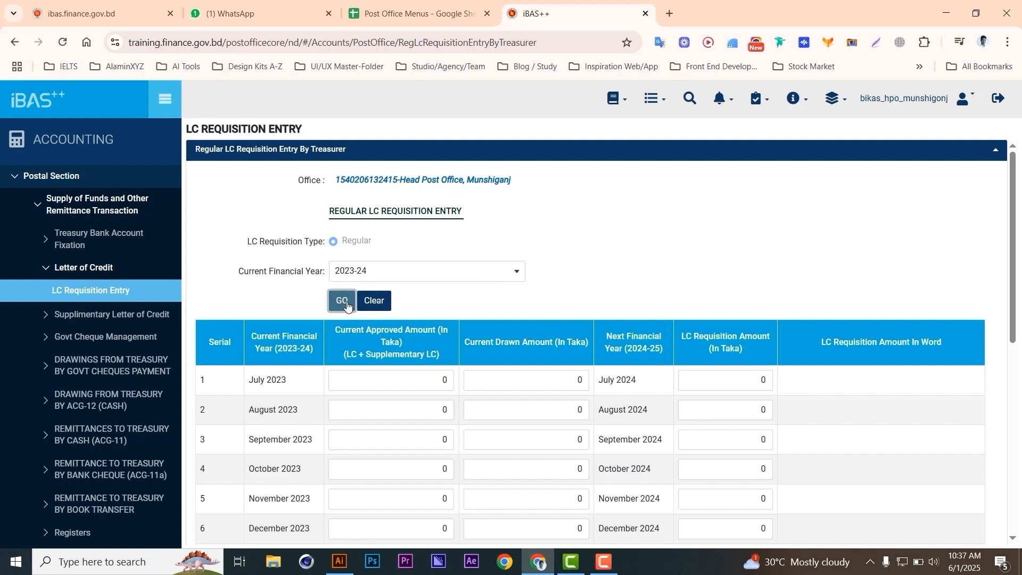
- Enter 10000000 as the approved amount for each month from July 2023 to June 2024
scroll(219, 222, down, 2)
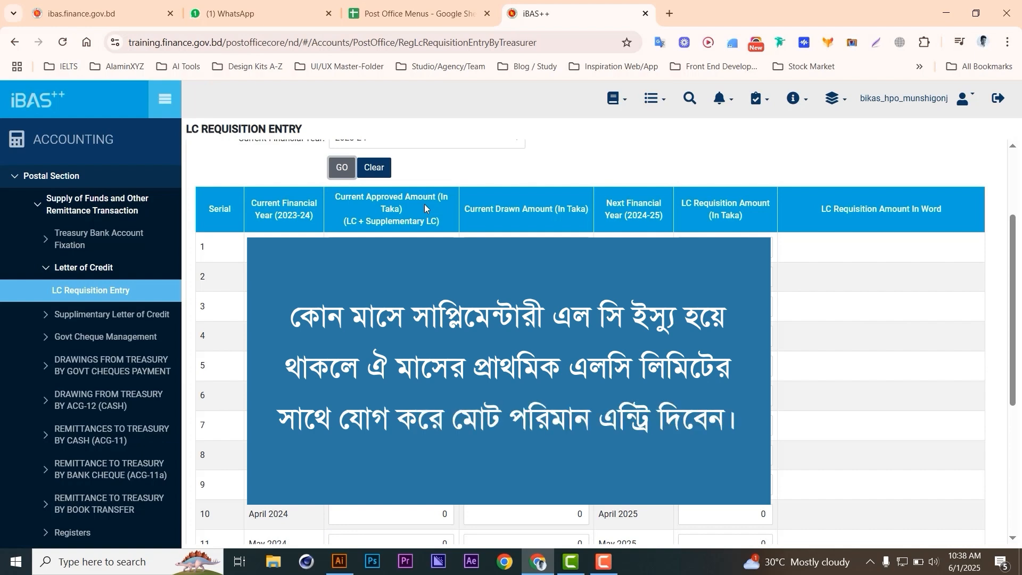
click(396, 246)
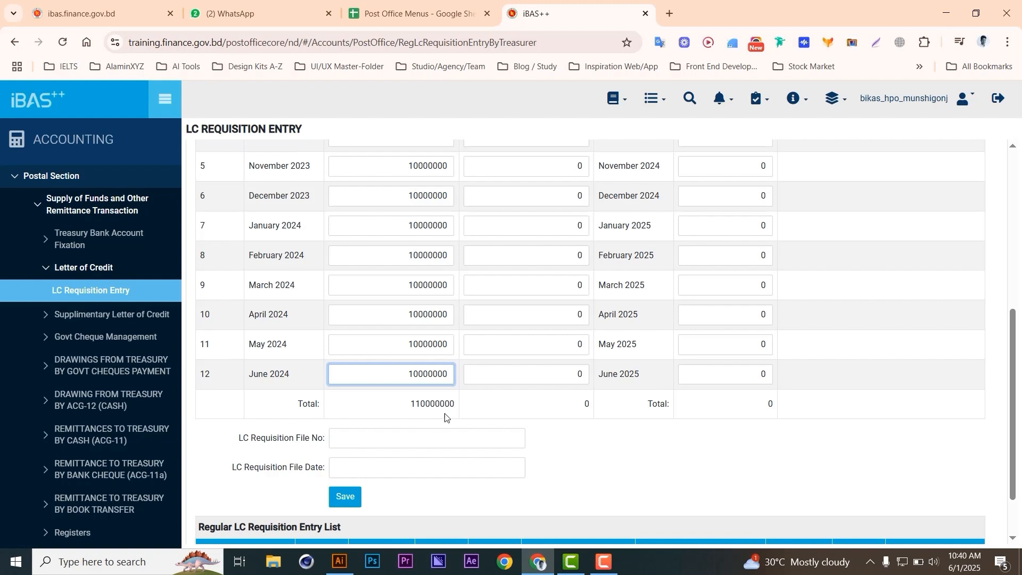
click(387, 406)
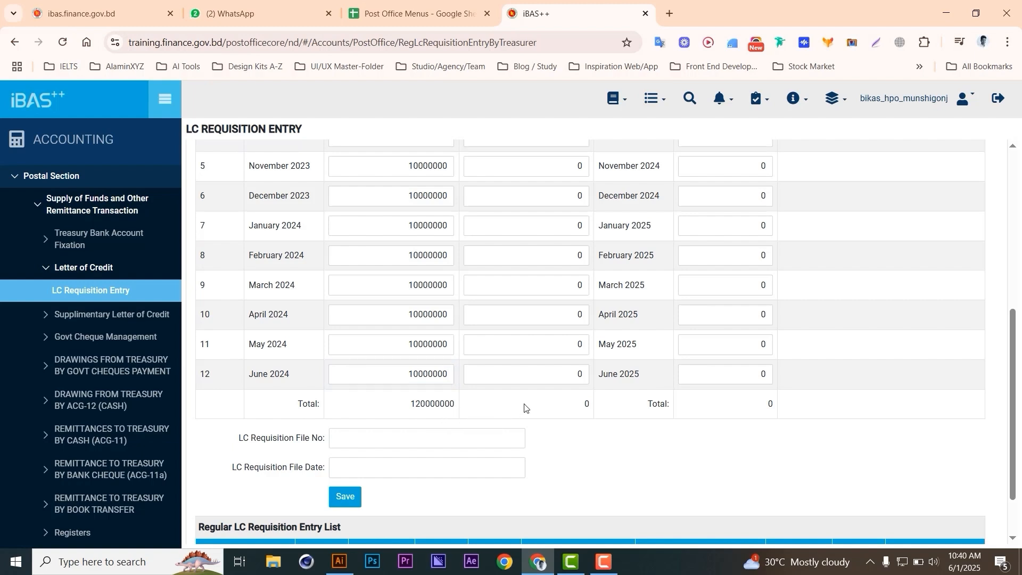
scroll(525, 406, up, 5)
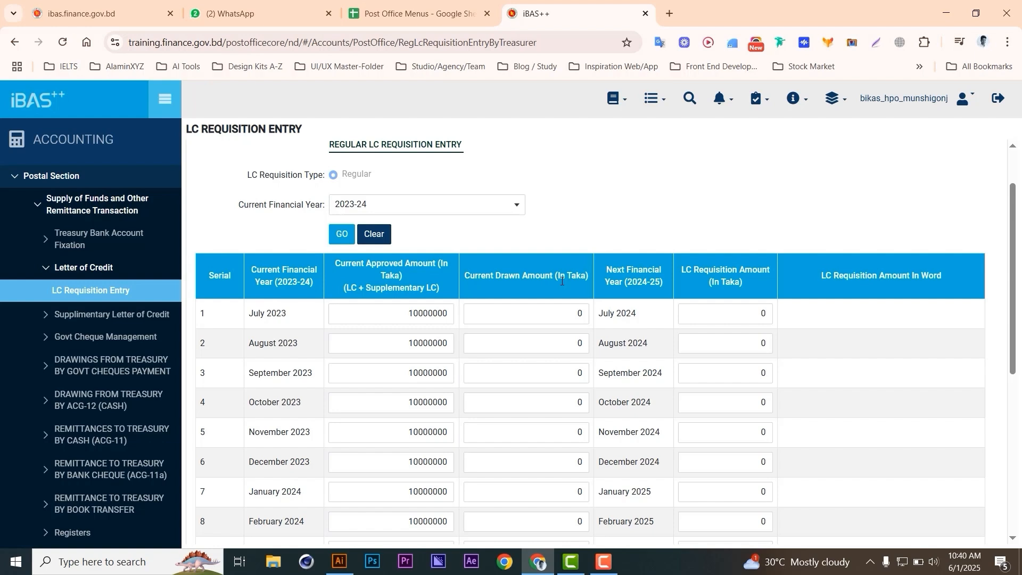
- Fill every Current Drawn Amount field from July 2023 to June 2024 with 1000000
scroll(561, 281, down, 1)
click(540, 243)
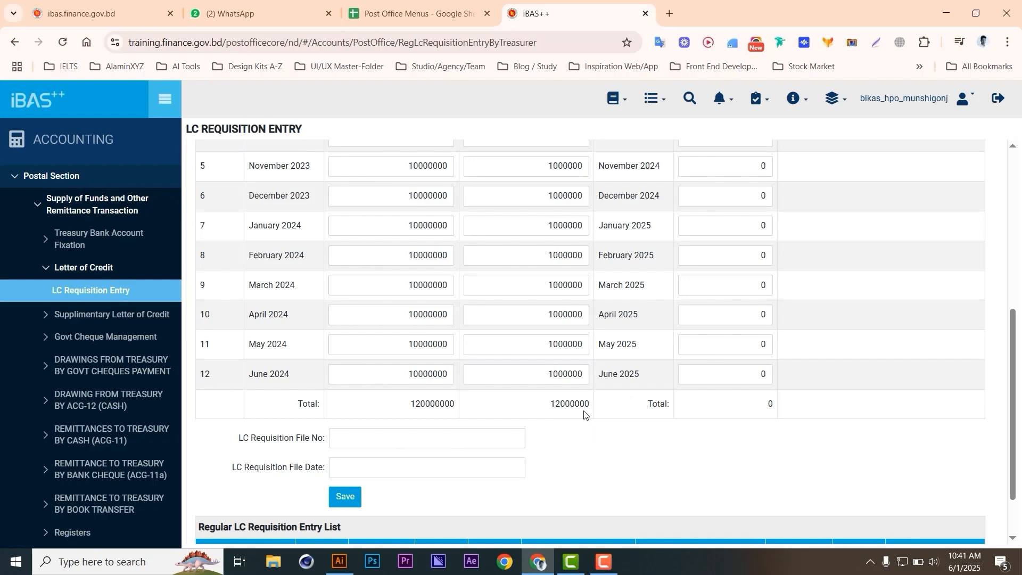
scroll(561, 373, up, 5)
scroll(512, 377, down, 4)
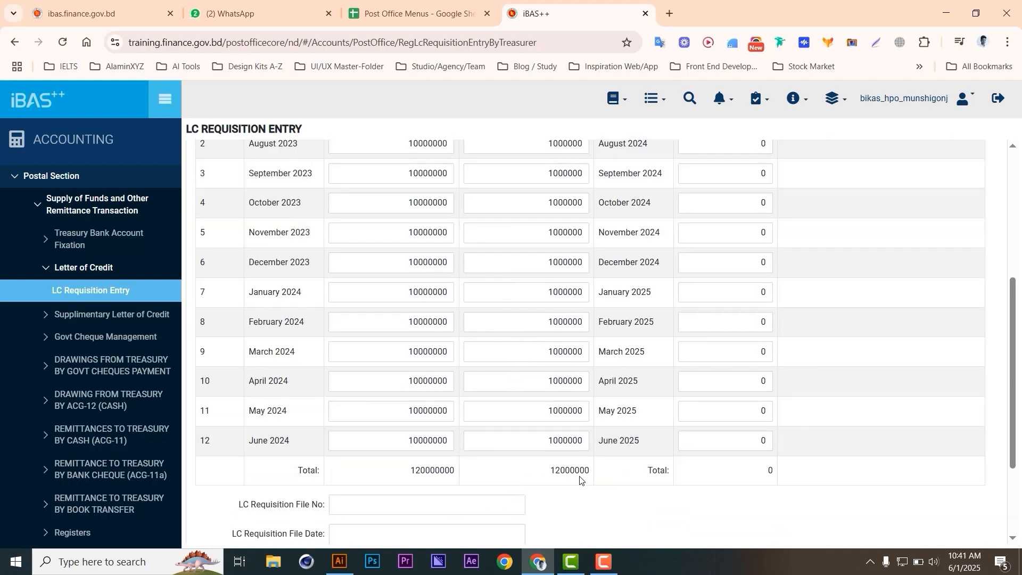
scroll(641, 454, up, 4)
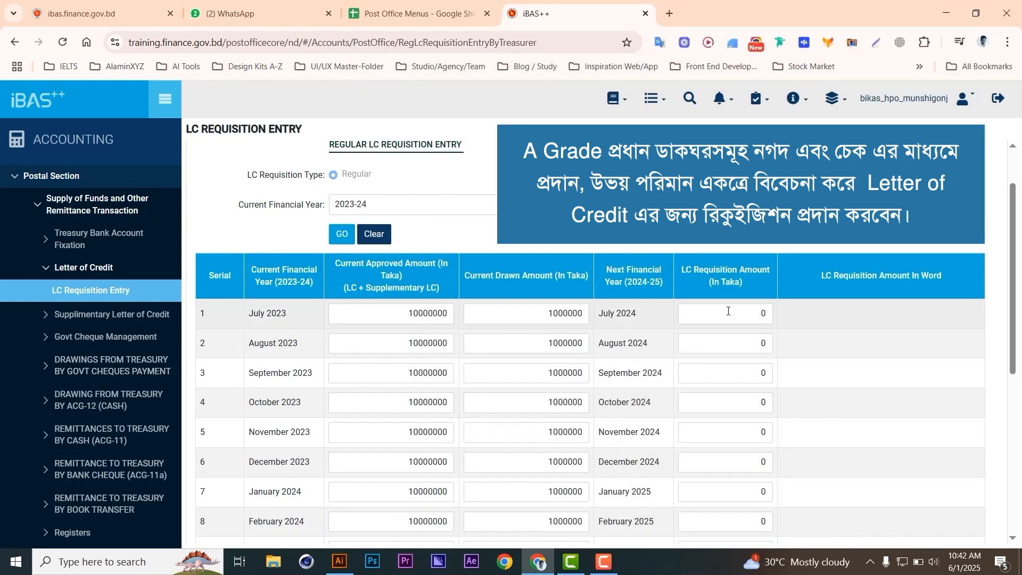
- Enter 10000000 as the LC requisition amount for each month from July 2024 to June 2025
click(728, 311)
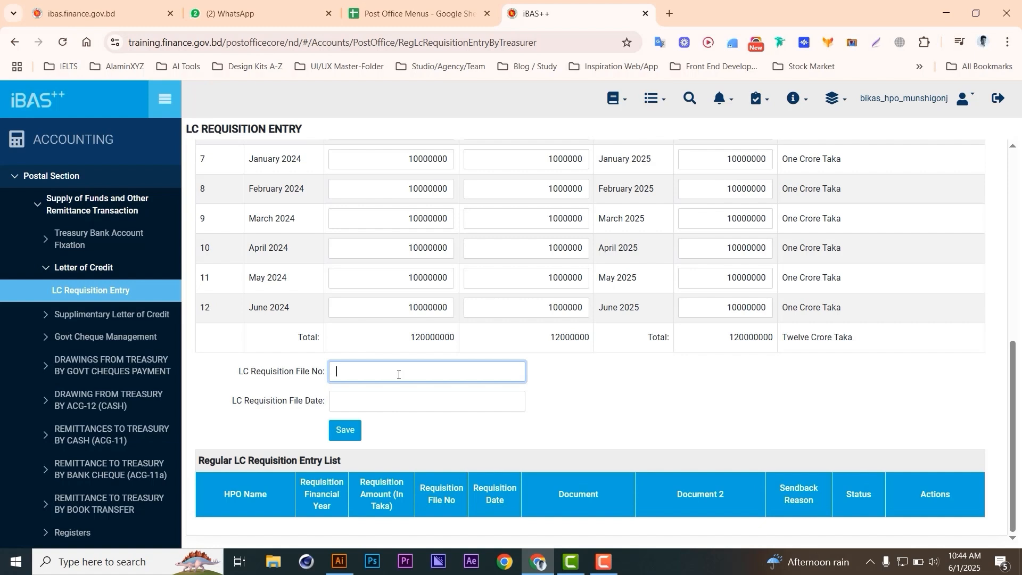
- Give the requisition file number 123456 and file date 01/05/2025, then save it
text(123456)
click(404, 398)
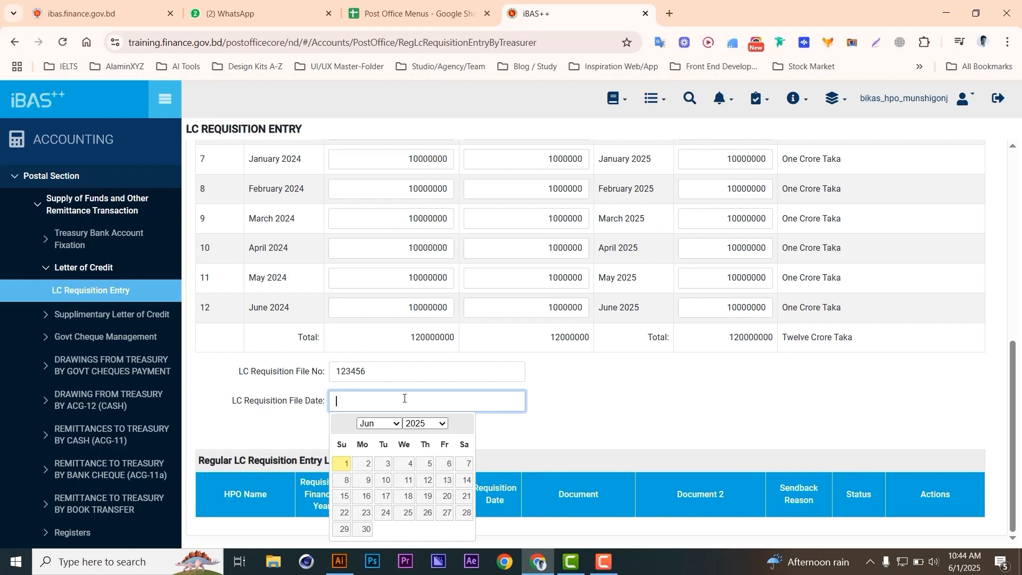
click(343, 462)
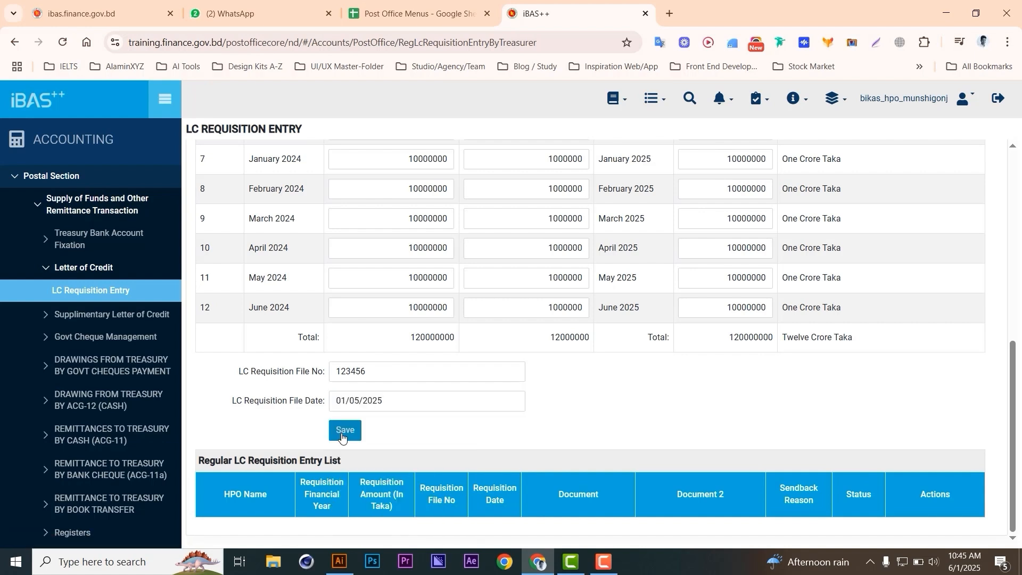
click(342, 435)
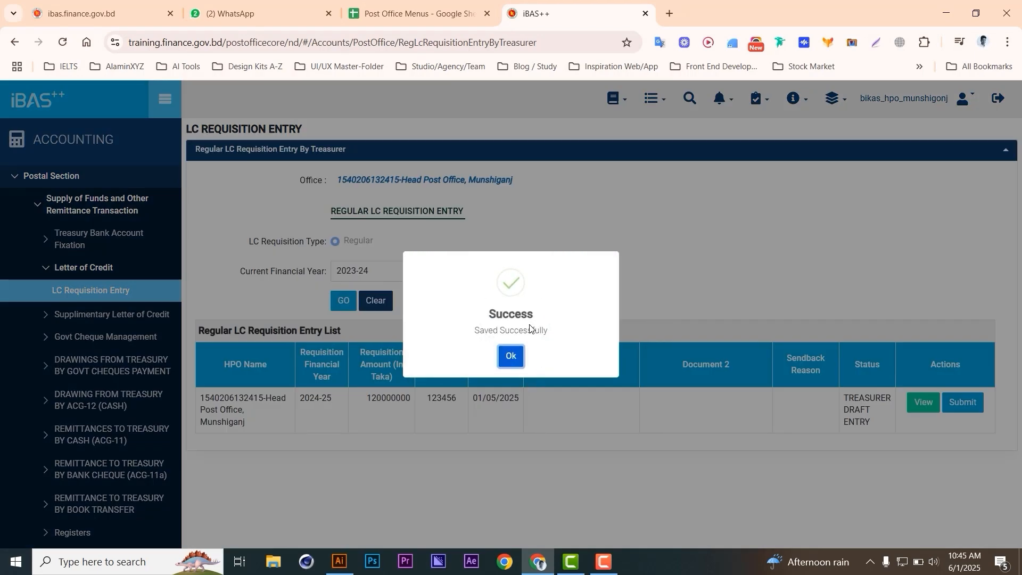
- Close the success message and view the draft requisition for file 123456
click(510, 365)
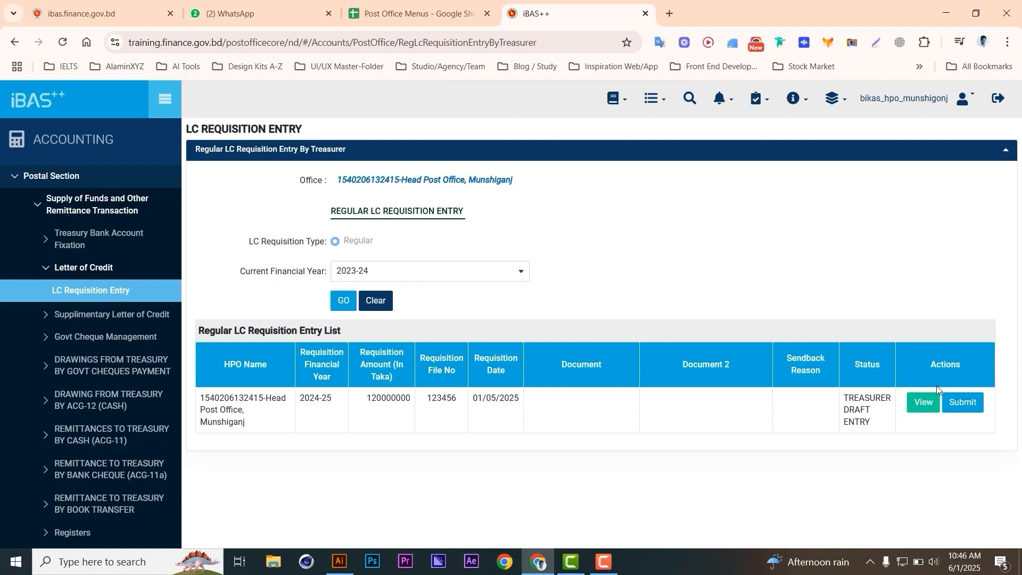
click(924, 401)
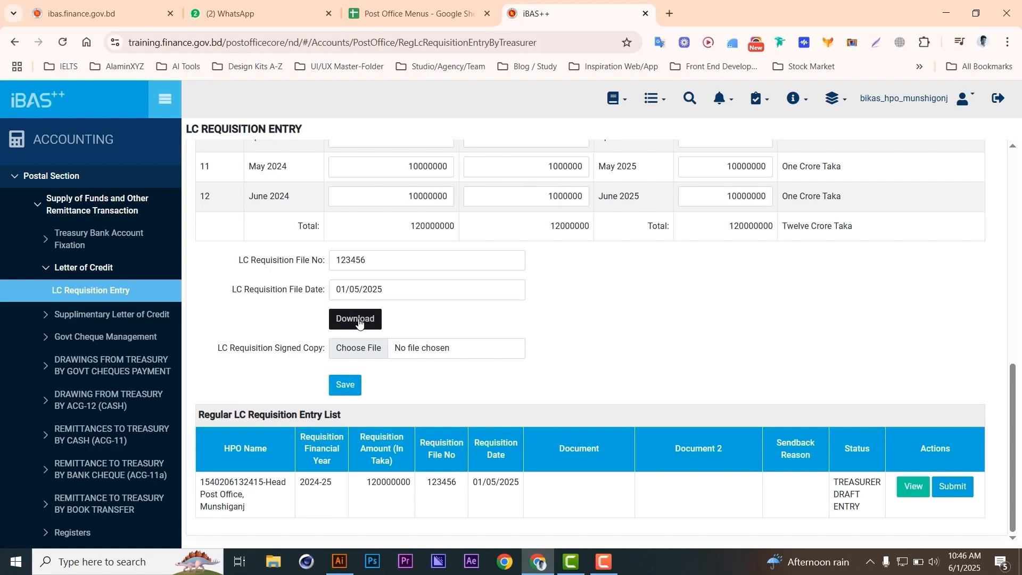
click(358, 322)
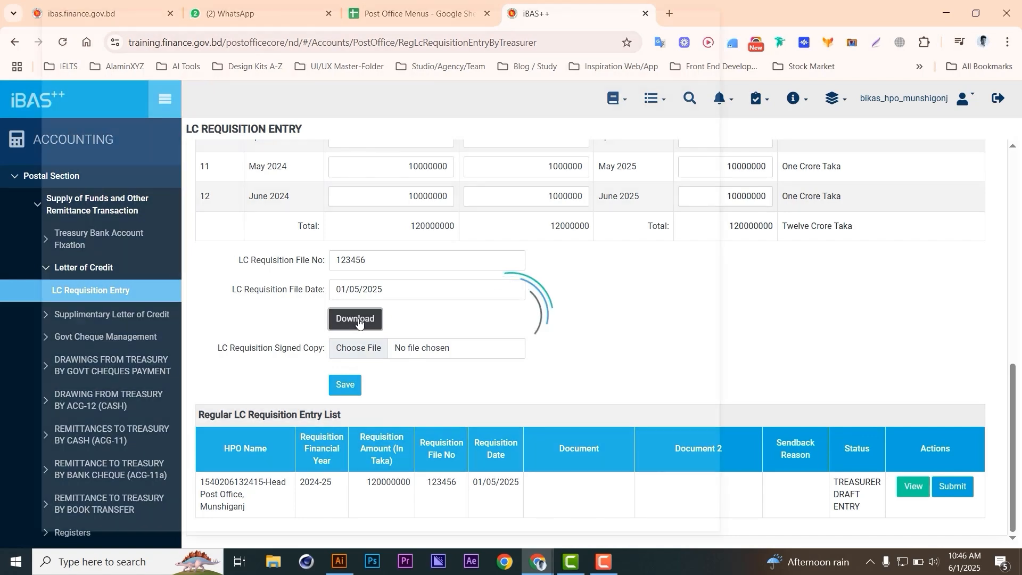
scroll(359, 323, down, 6)
scroll(359, 323, up, 6)
scroll(358, 324, down, 2)
scroll(359, 321, up, 2)
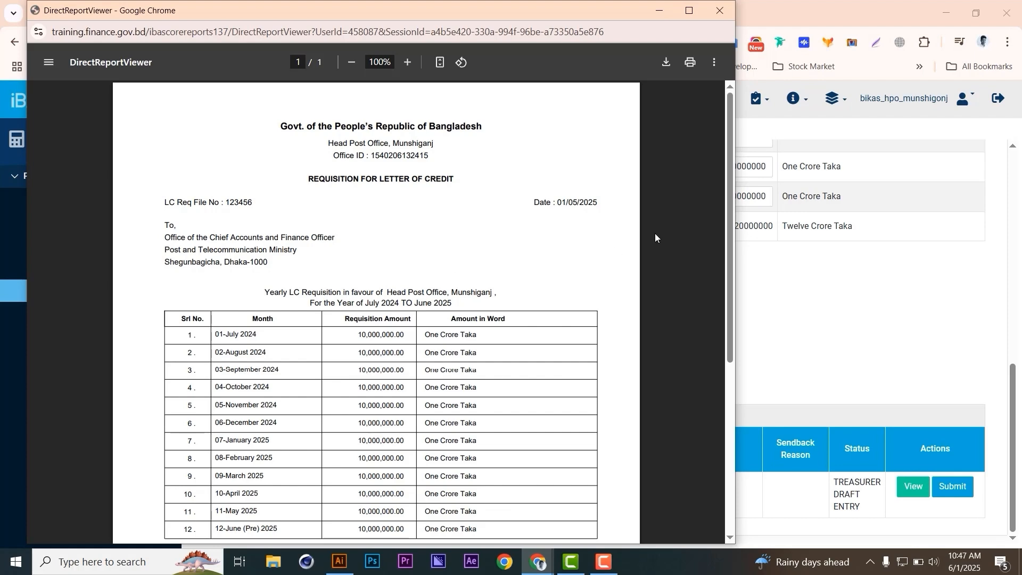
click(719, 12)
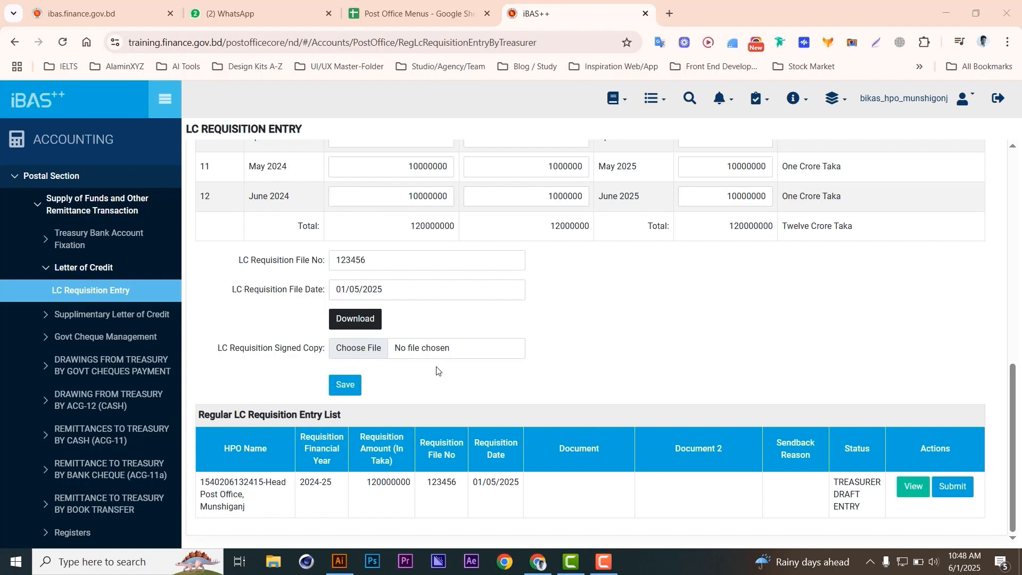
- Attach 6-7 ff-06.jpg as the signed copy, save, and confirm the success message
click(361, 354)
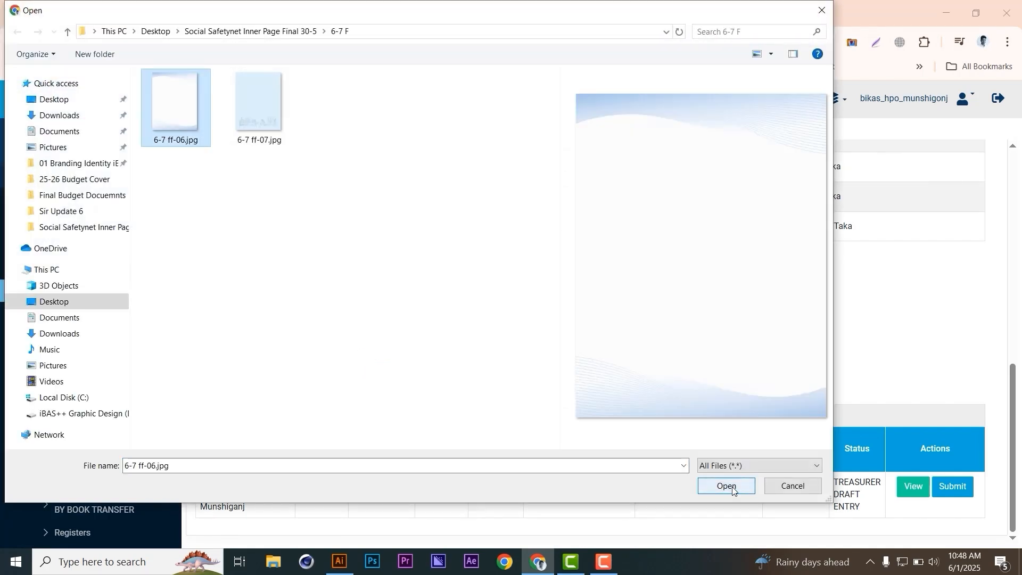
click(732, 487)
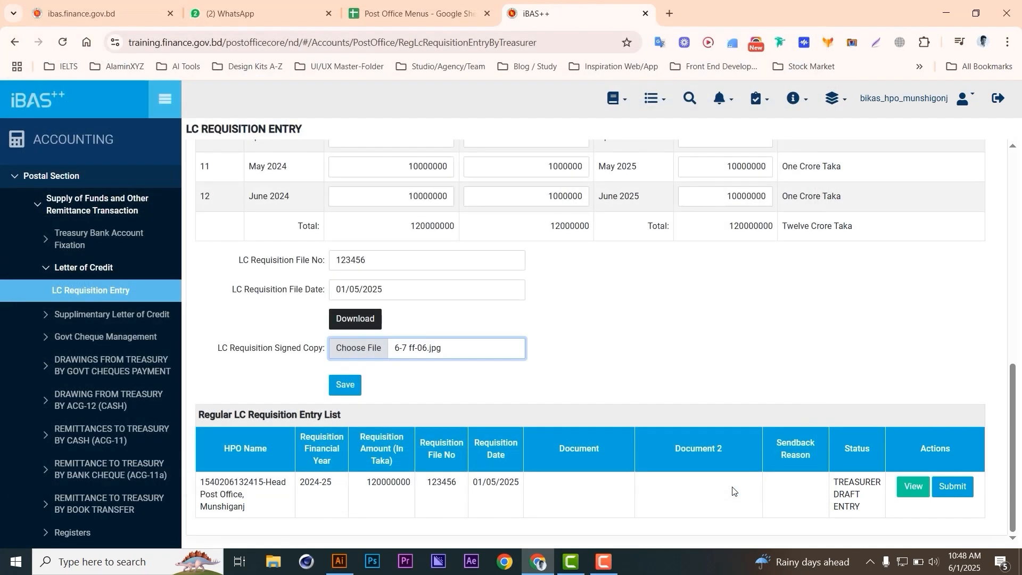
click(336, 389)
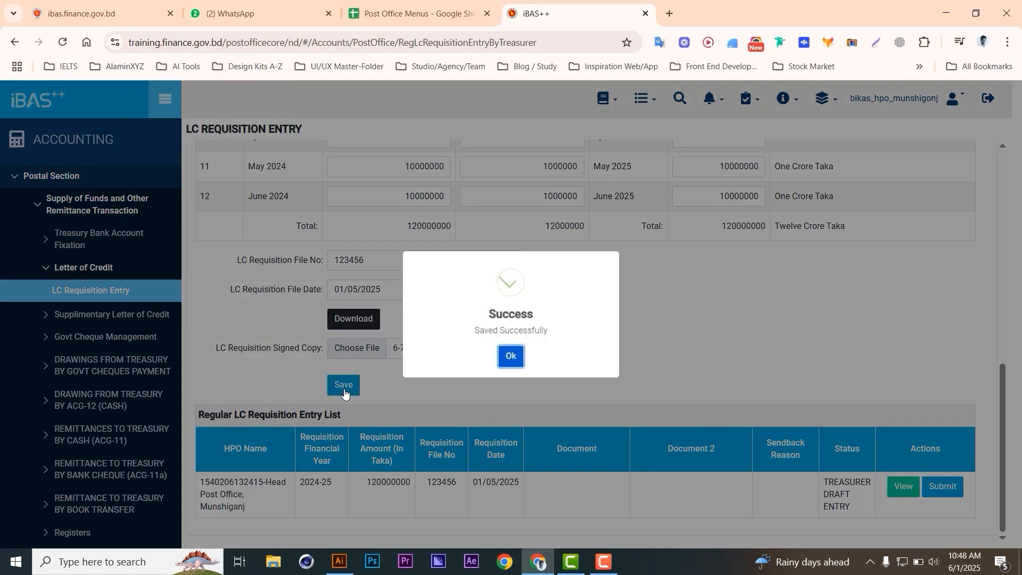
click(519, 352)
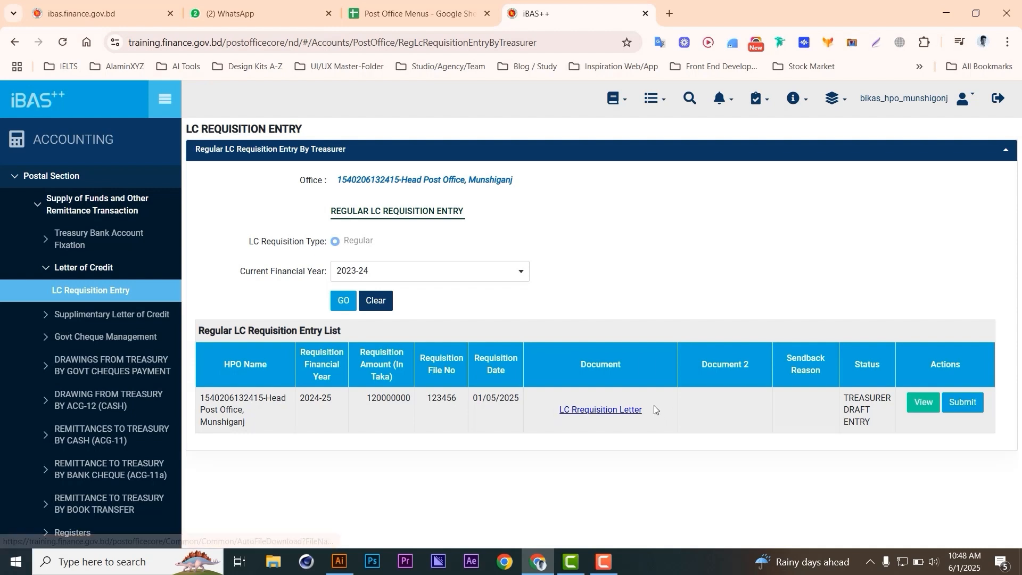
- Submit the 2024-25 requisition to the postmaster and dismiss the confirmation
click(961, 409)
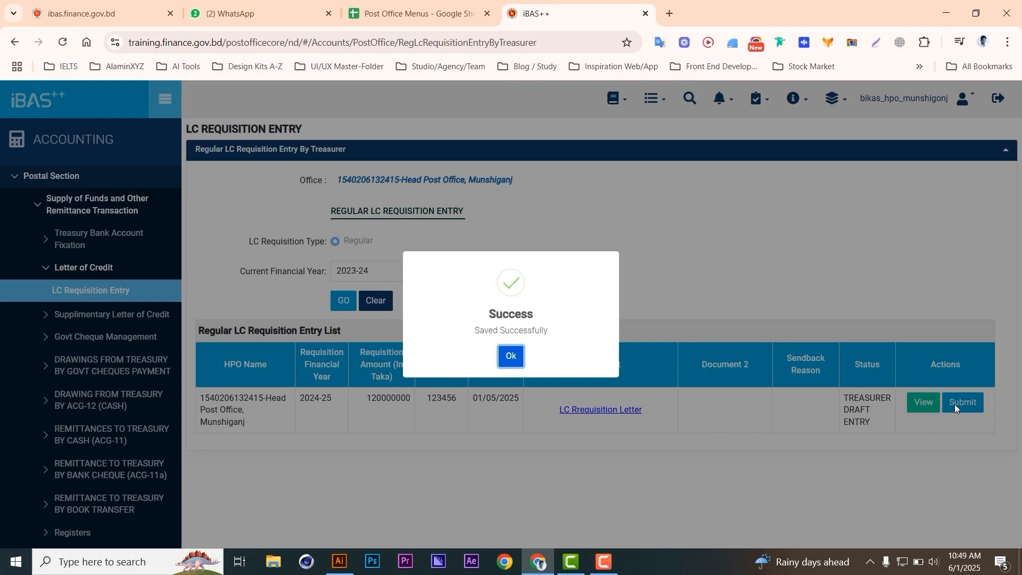
click(510, 356)
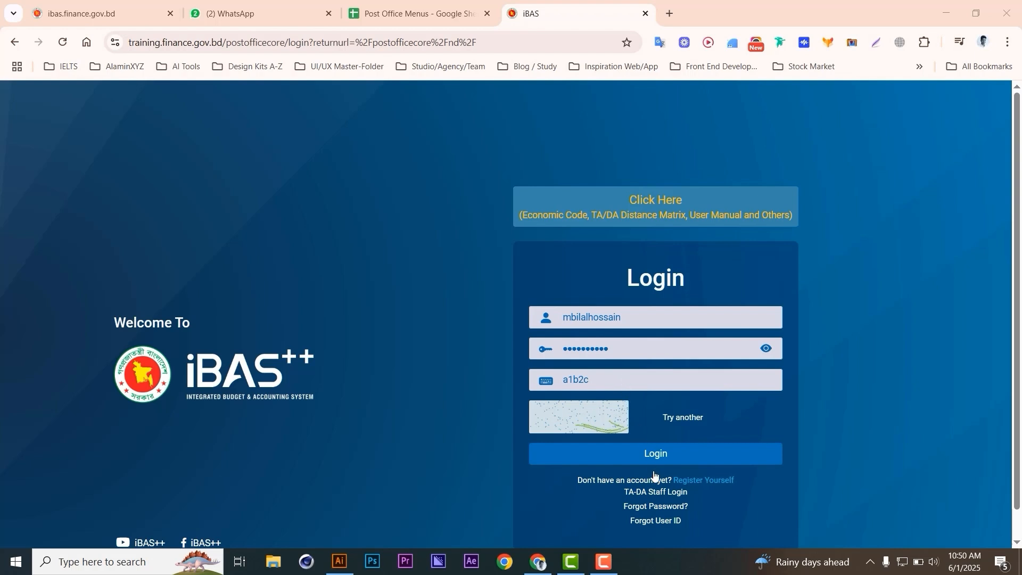
- Log back in, choose the Accounting subsystem, and expand Postal Section
click(665, 458)
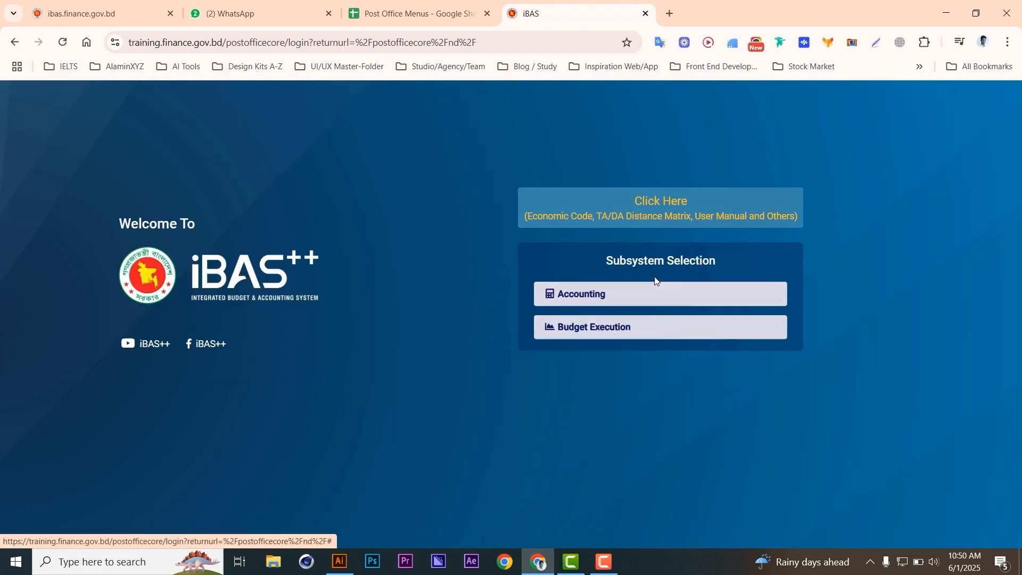
click(602, 296)
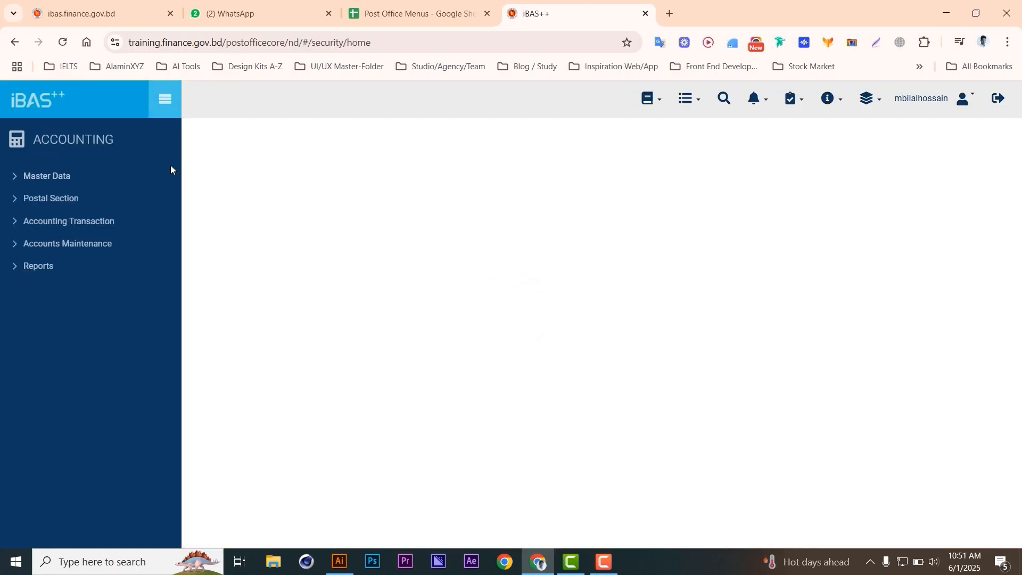
click(66, 205)
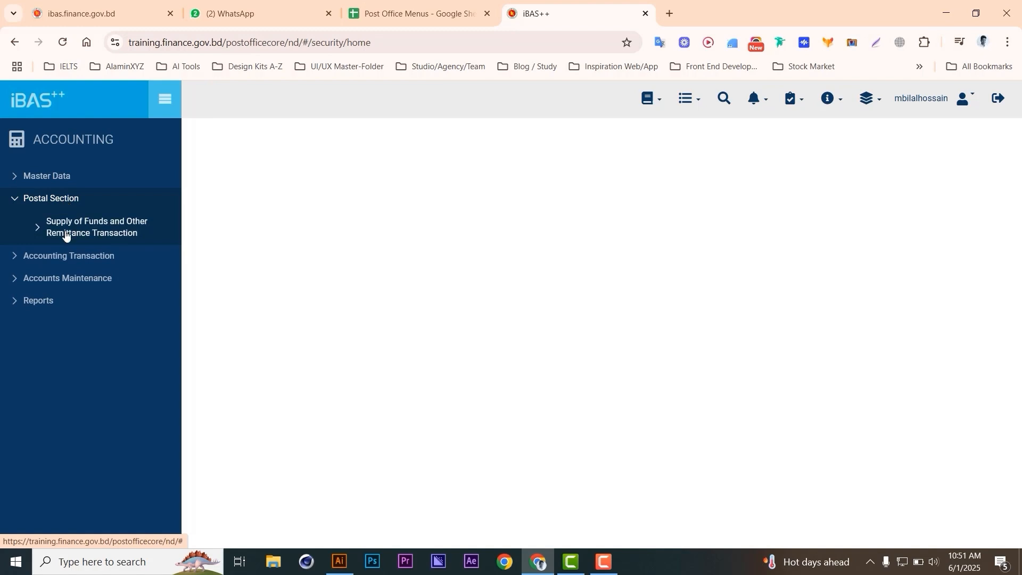
- Open LC Requisition Approve under Supply of Funds > Letter of Credit with financial year 2023-24
click(66, 233)
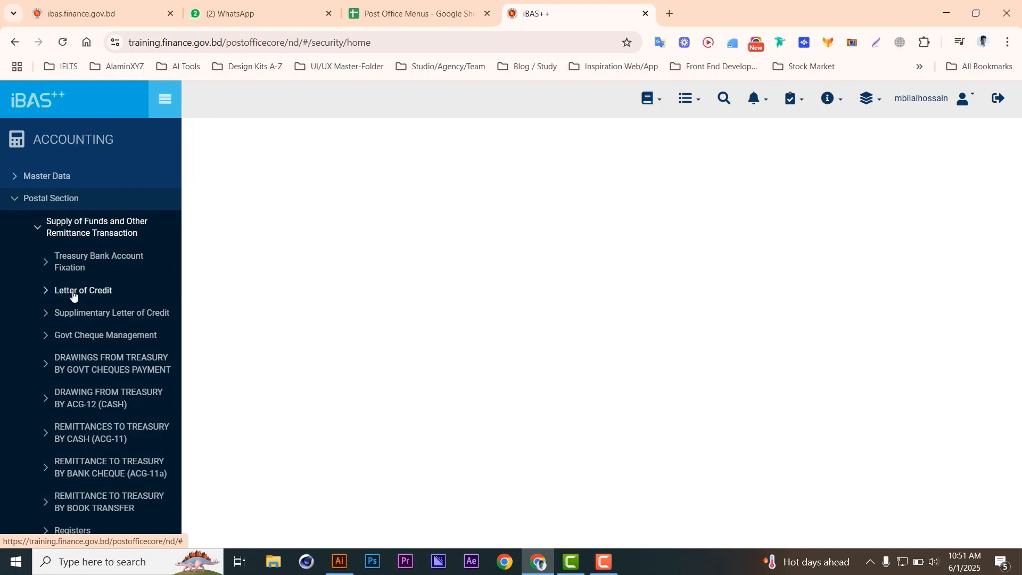
click(91, 291)
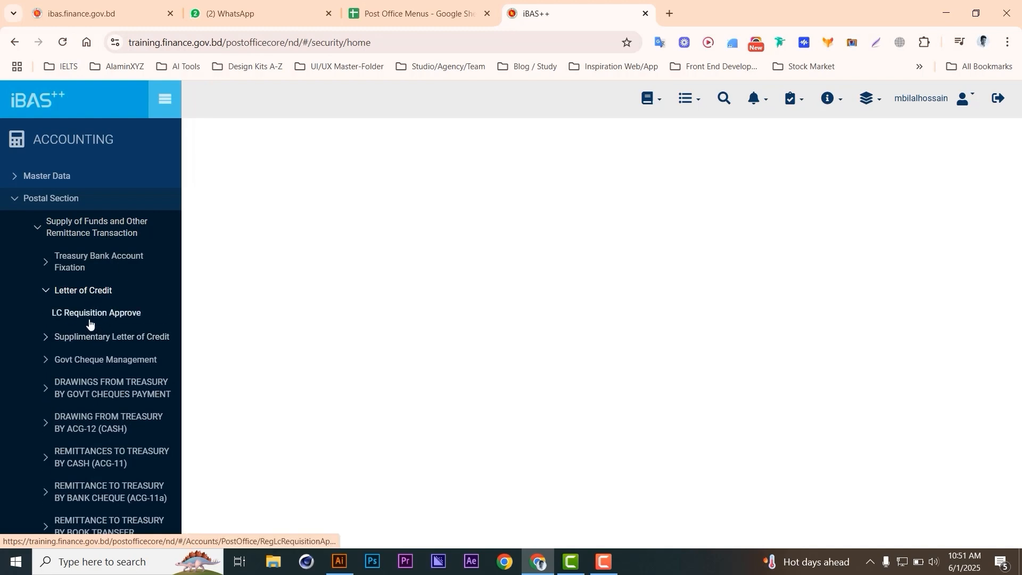
click(141, 319)
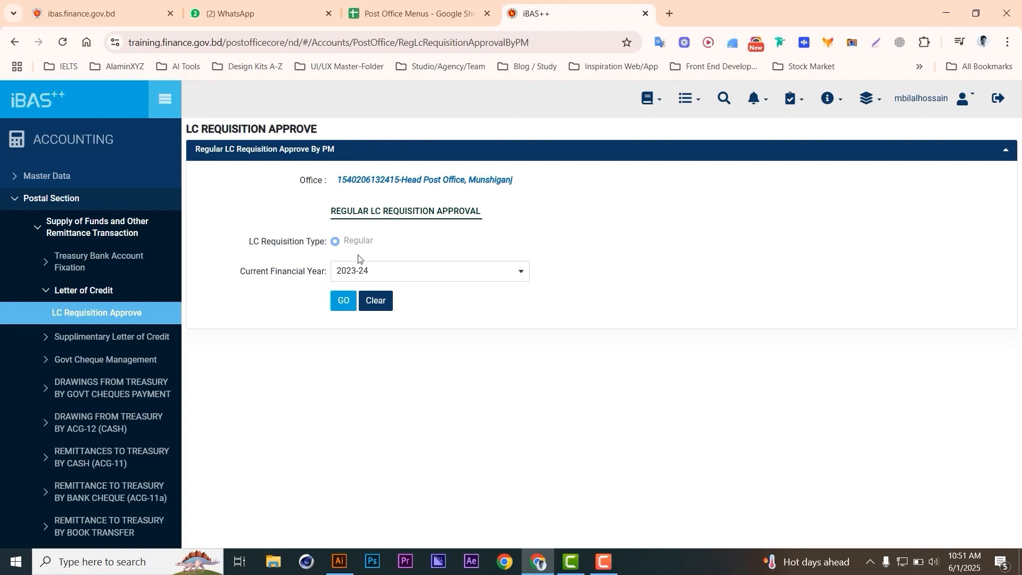
click(400, 270)
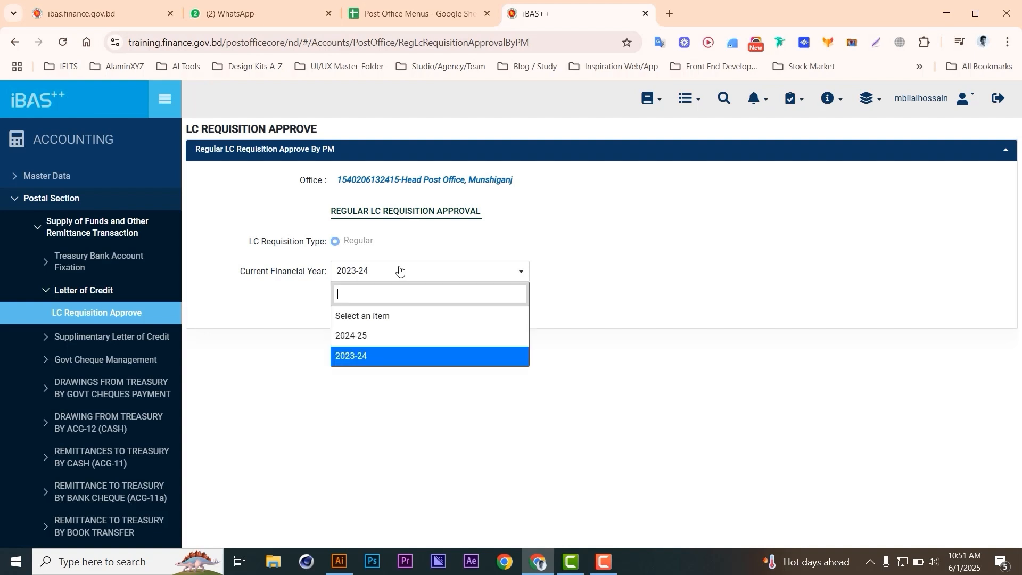
click(365, 357)
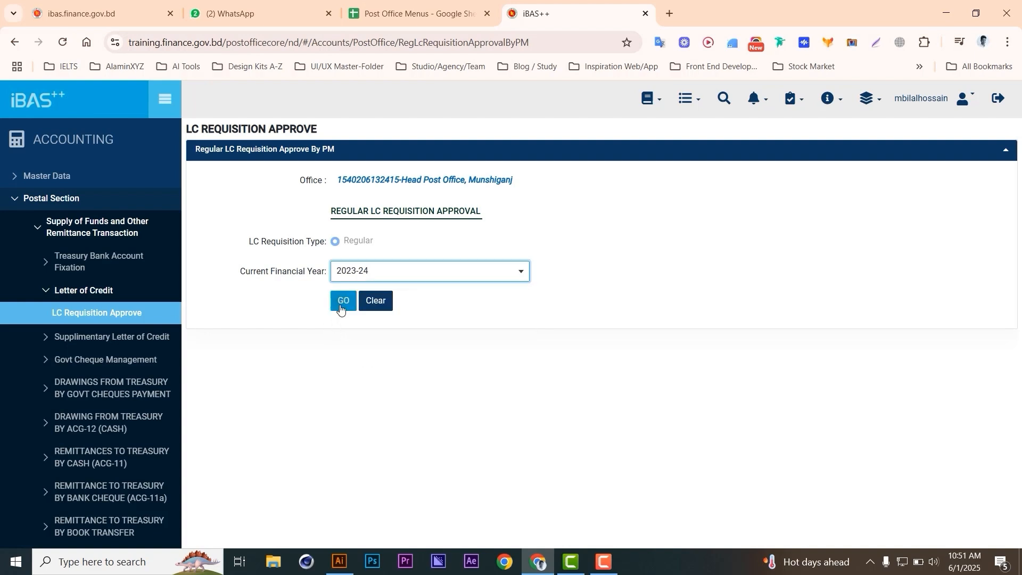
- Load the Regular LC Requisition Approval List to show the 2024-25 requisition awaiting approval
click(340, 308)
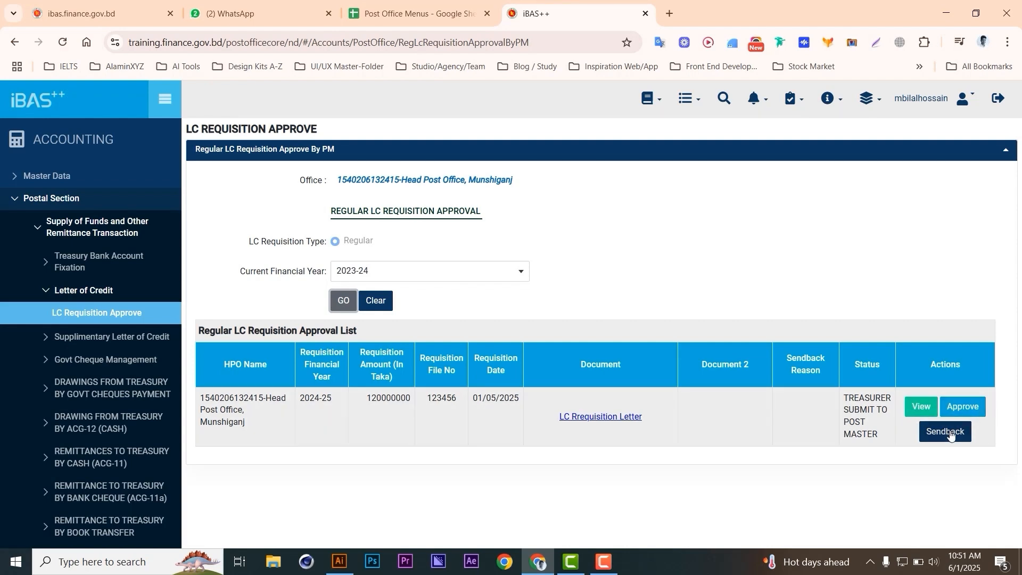
- Review the monthly details of requisition file 123456, then approve it as POSTMASTER APPROVED TO DPMG
click(922, 408)
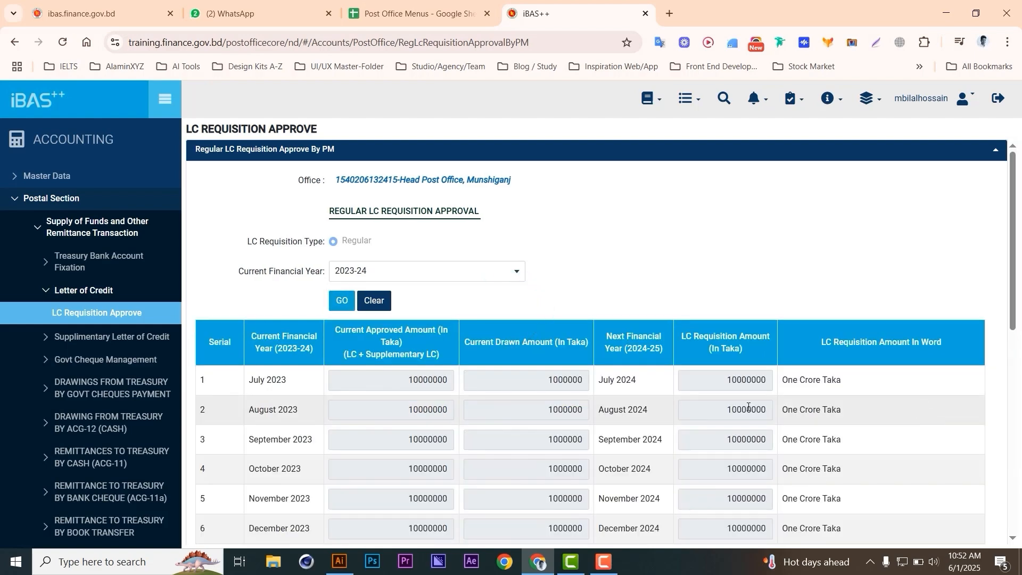
scroll(672, 407, down, 4)
scroll(365, 258, up, 4)
scroll(723, 470, down, 8)
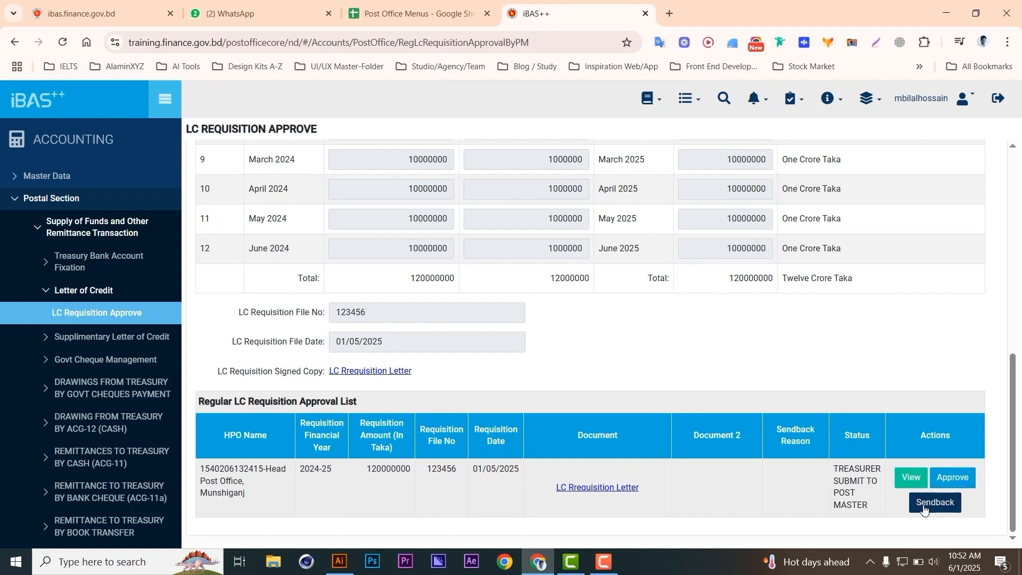
click(960, 483)
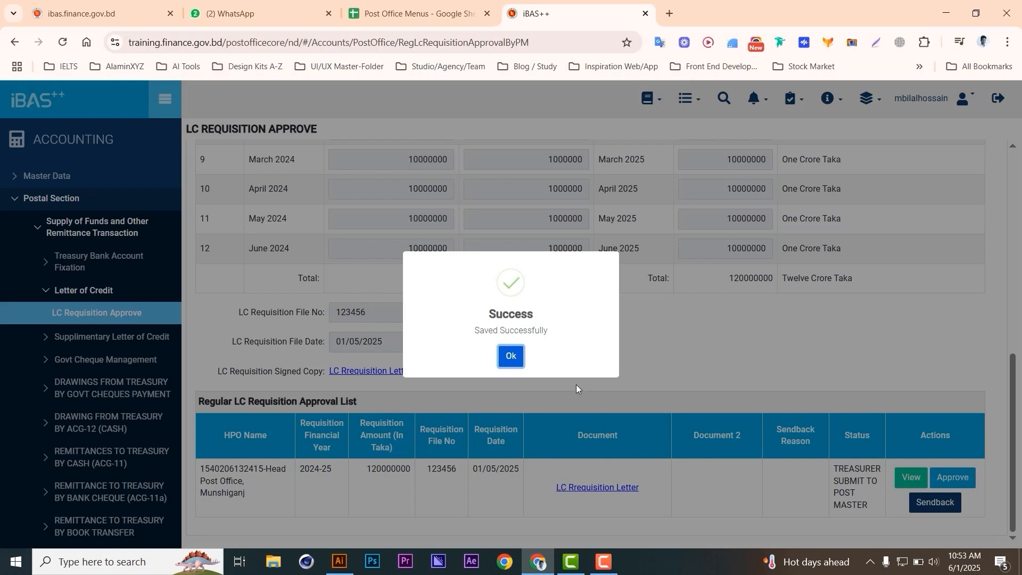
click(510, 356)
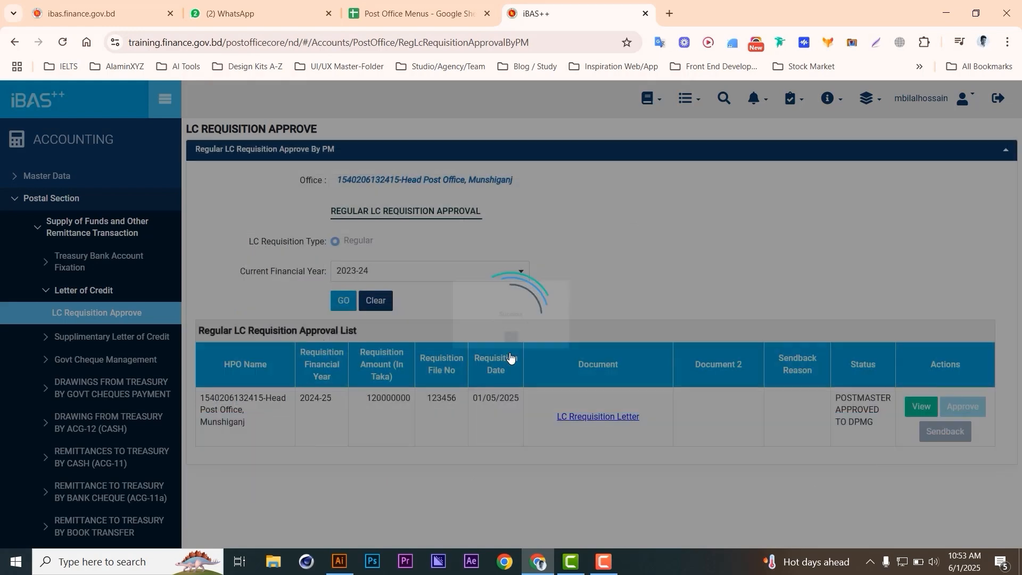